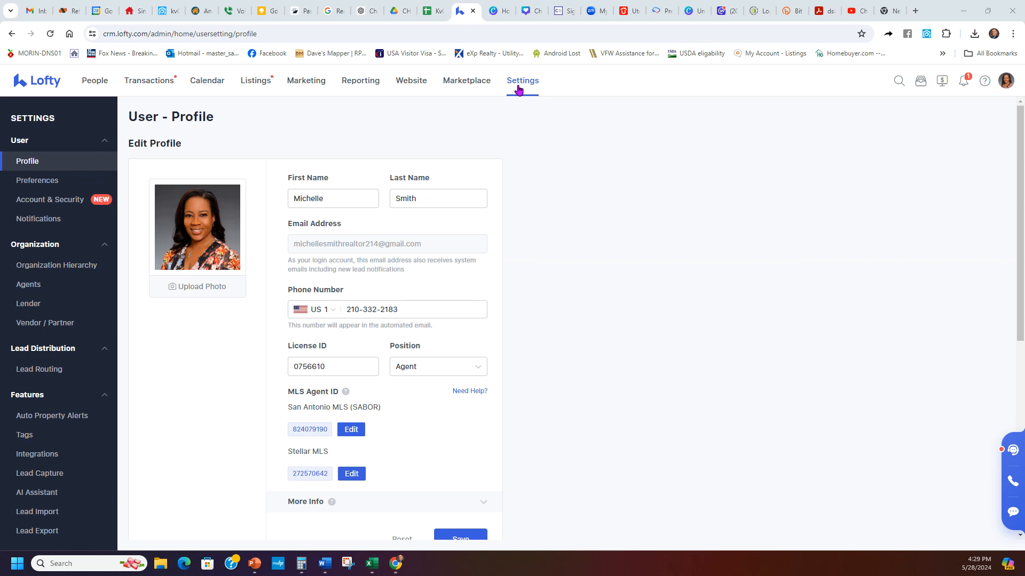
- Review the Auto Welcome Text message in Text templates and cancel it unchanged
scroll(76, 329, "down", 3)
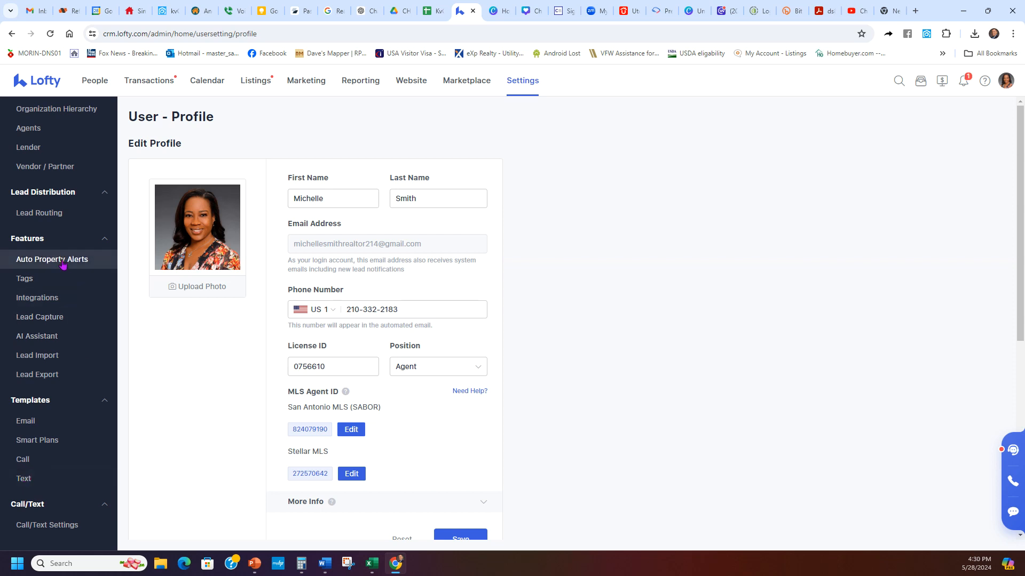
left_click(25, 479)
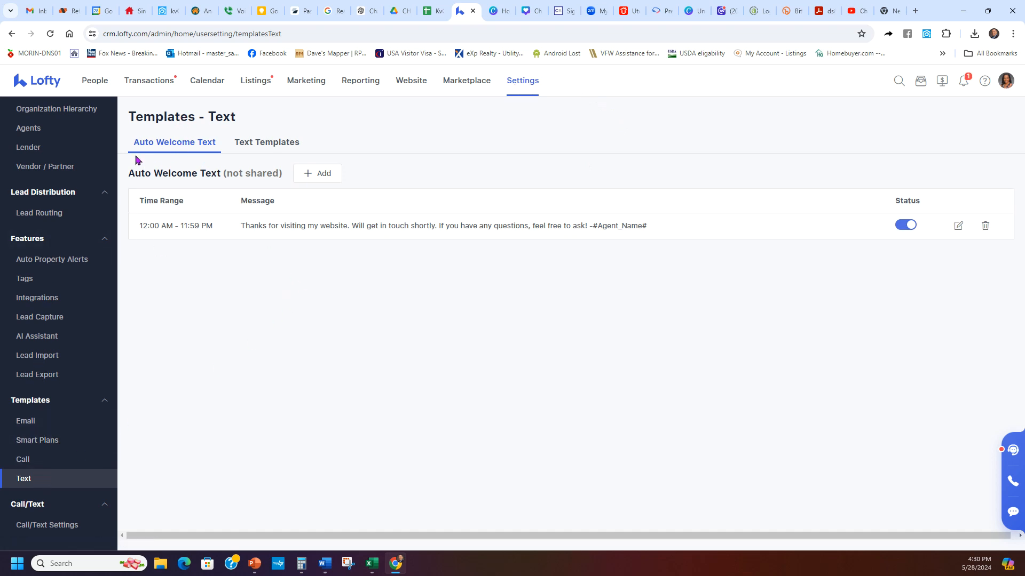
left_click(913, 396)
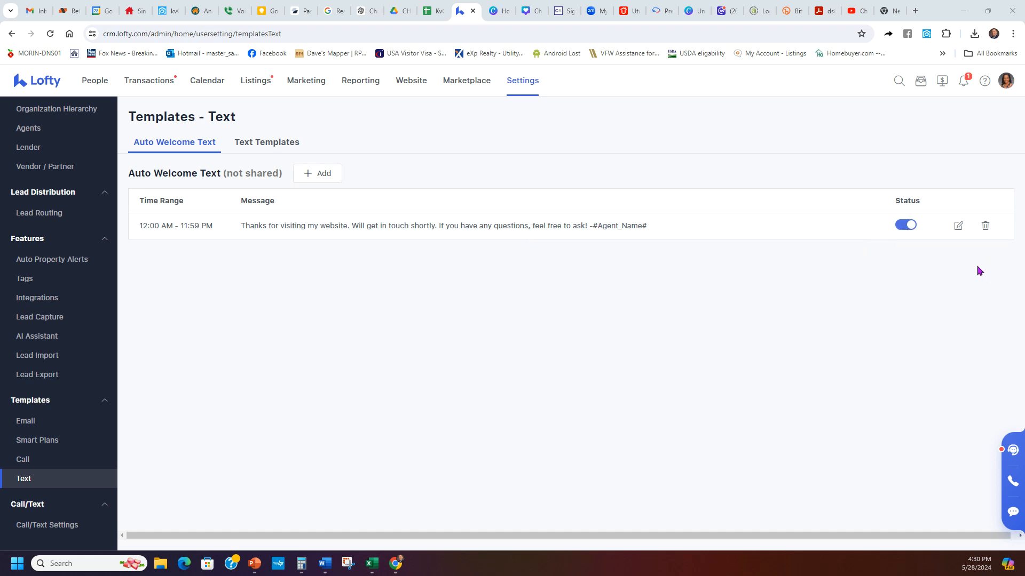
left_click(957, 229)
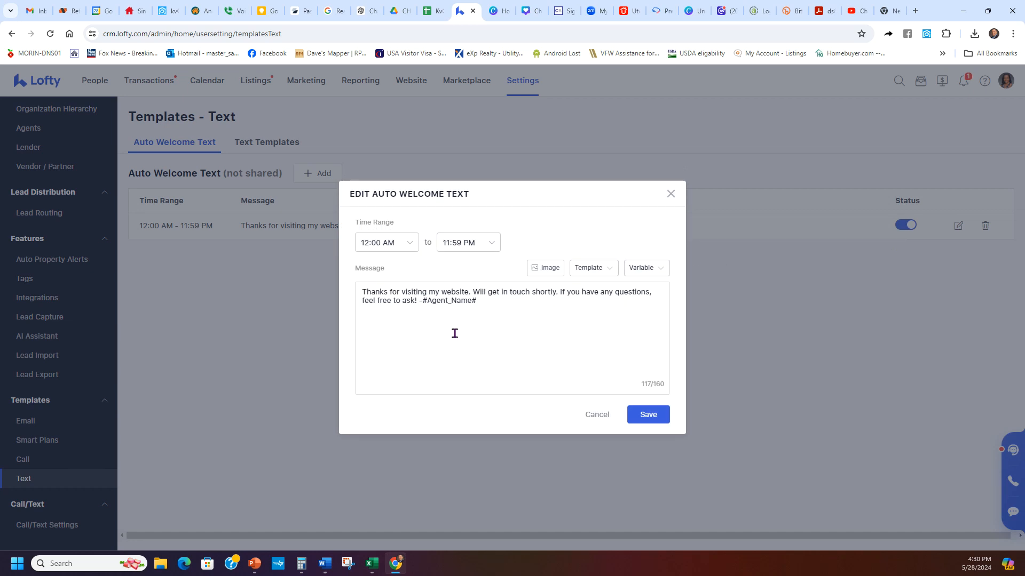
left_click(594, 417)
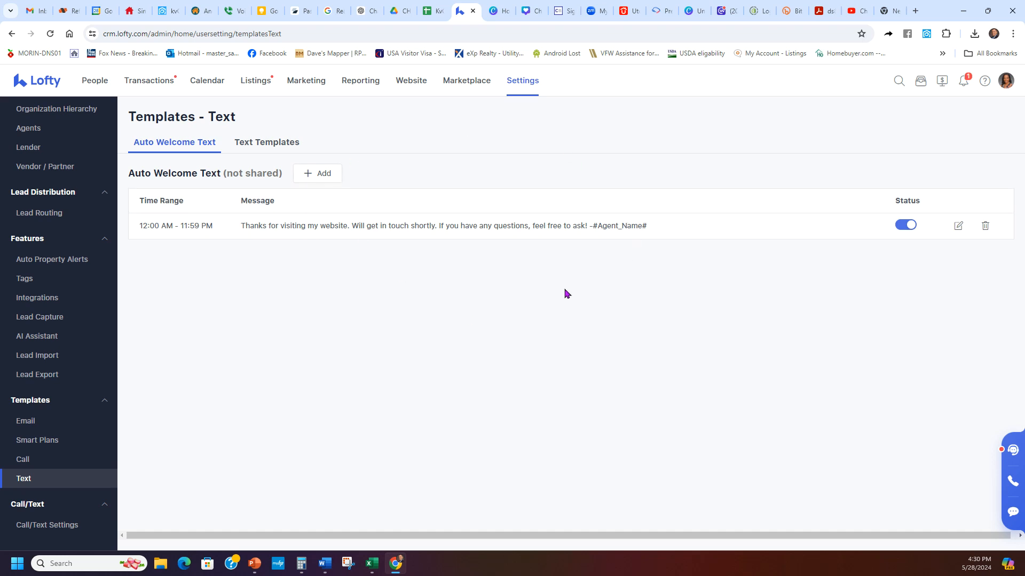
double_click(919, 203)
left_click(829, 167)
- List all eight Welcome Email templates, Buyer through Other, on the Automated Emails tab
left_click(51, 423)
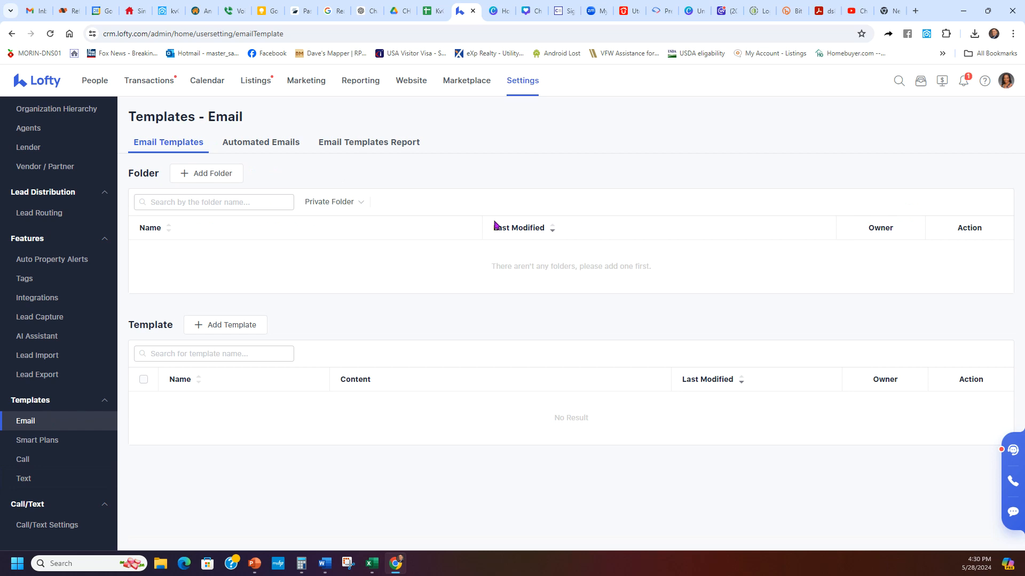
left_click(291, 150)
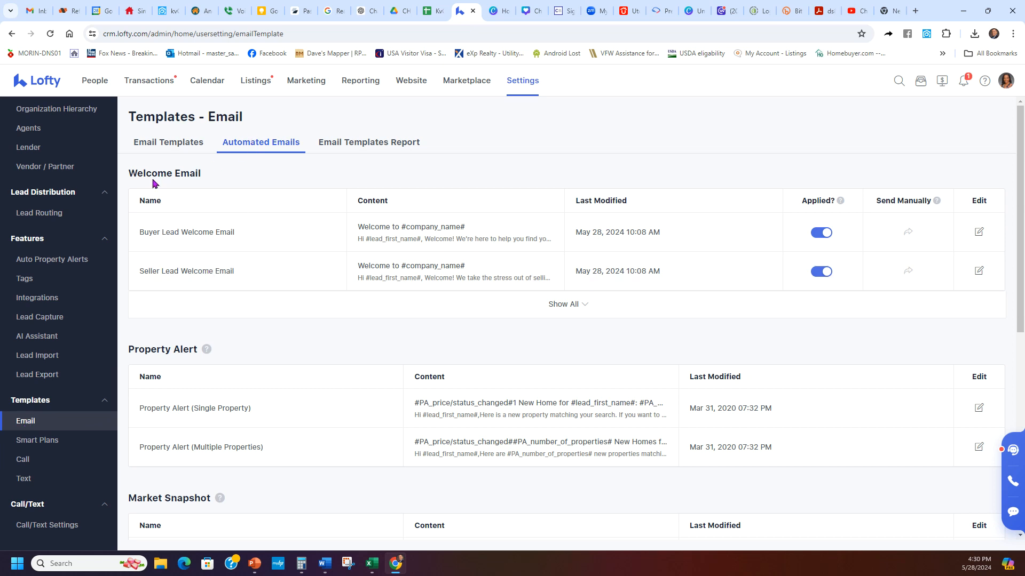
left_click_drag(129, 175, 236, 178)
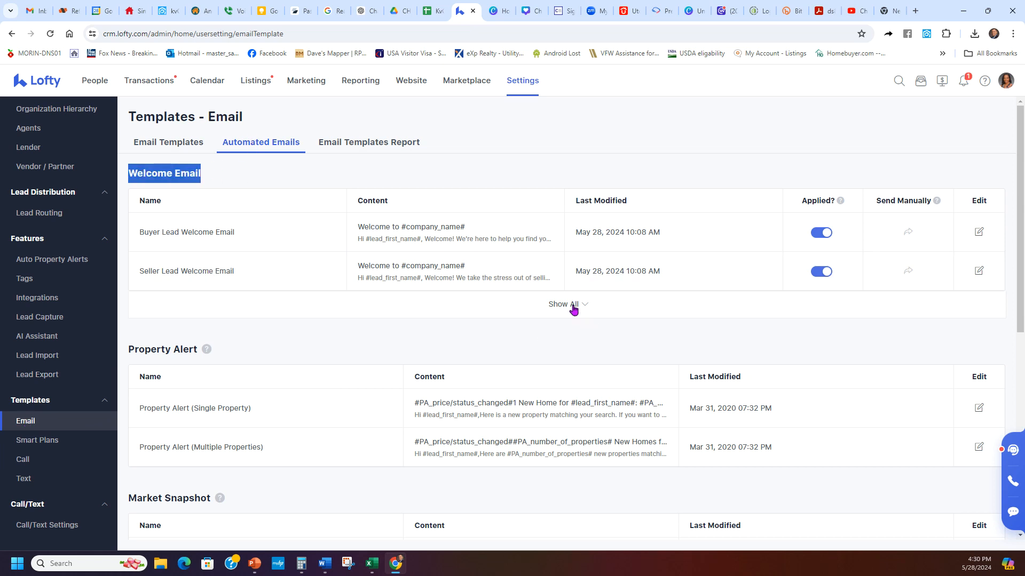
left_click_drag(578, 305, 545, 311)
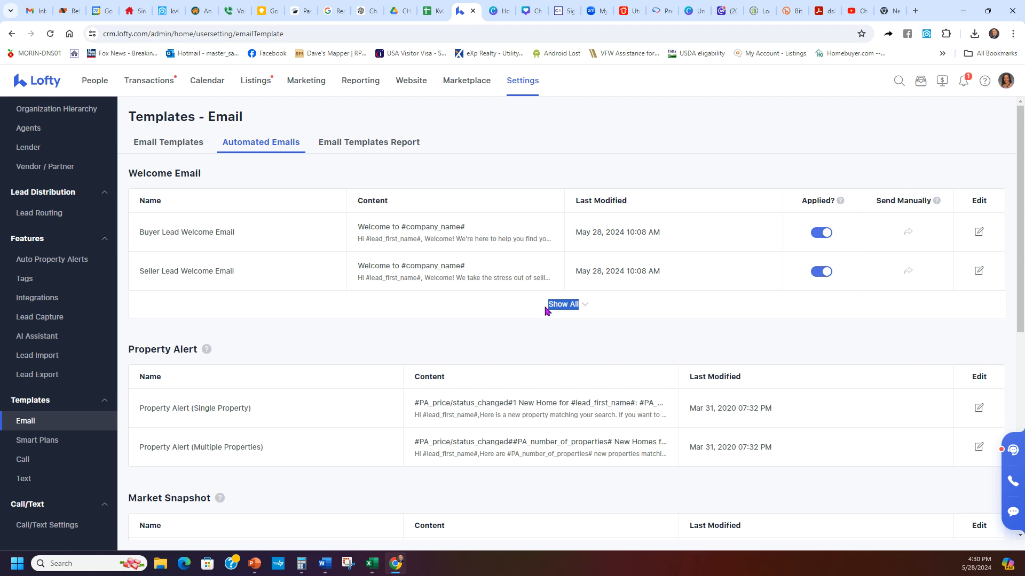
left_click(544, 311)
scroll(614, 299, "down", 3)
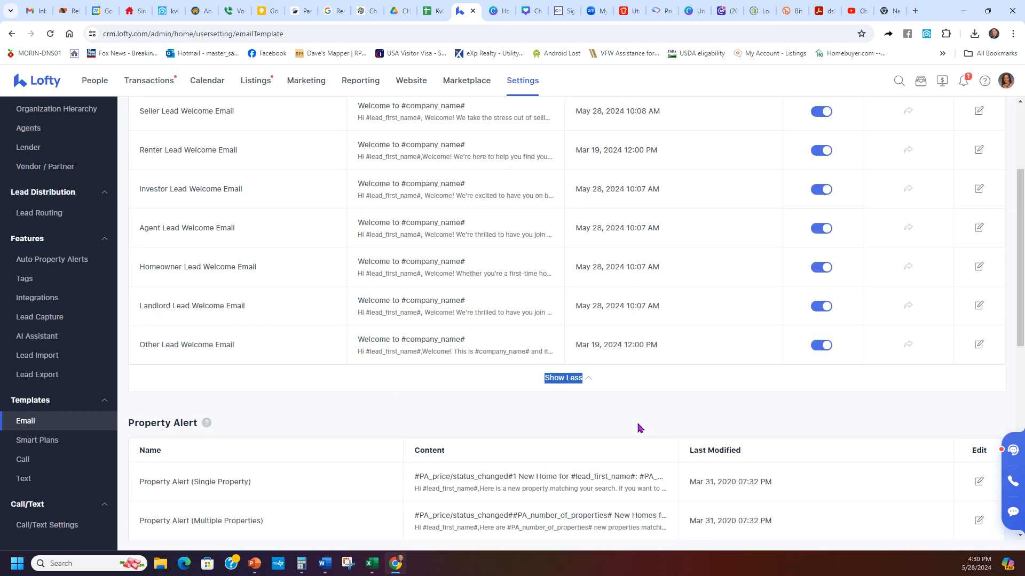
scroll(640, 432, "up", 2)
left_click(635, 502)
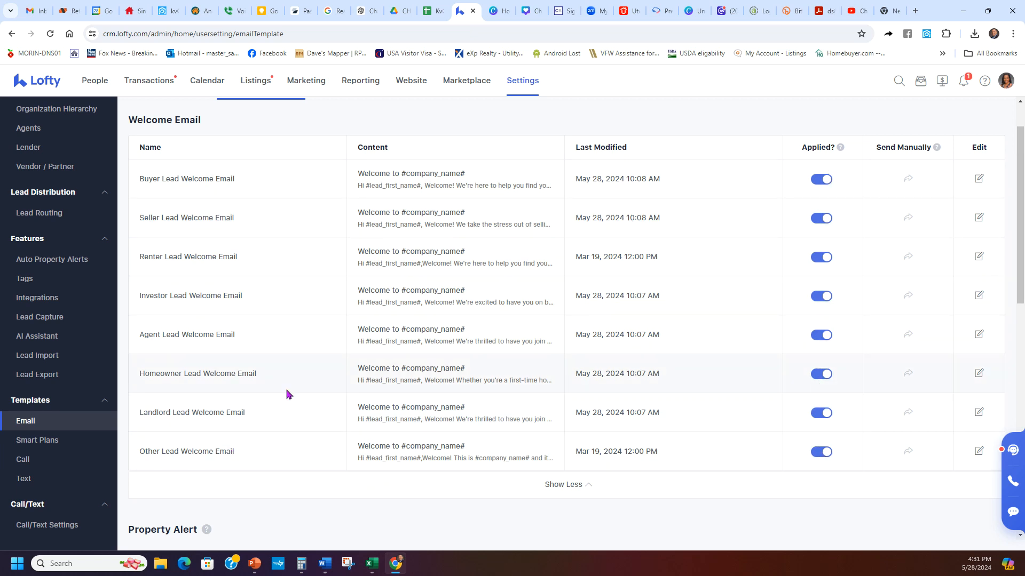
scroll(335, 380, "up", 1)
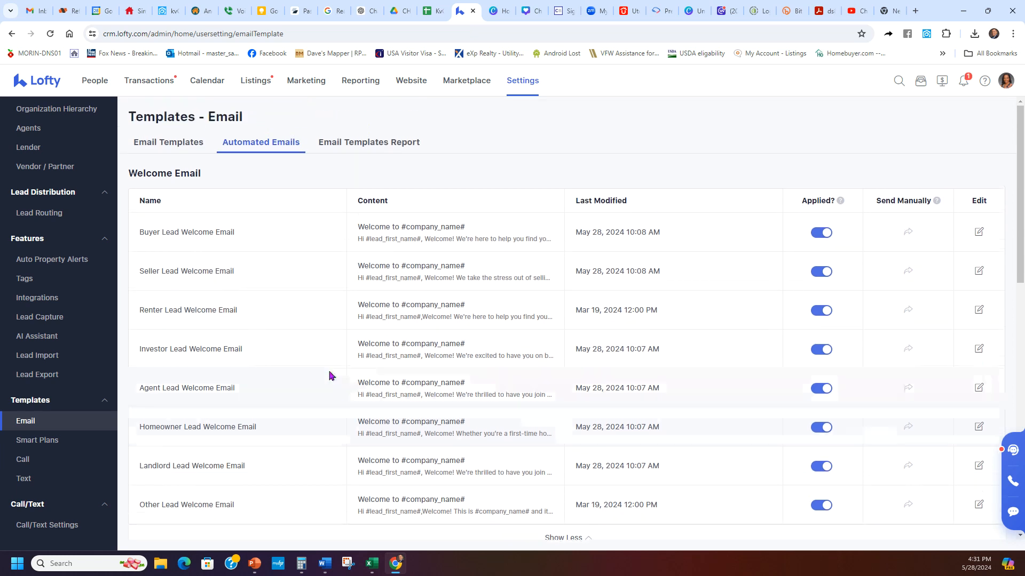
scroll(207, 224, "down", 1)
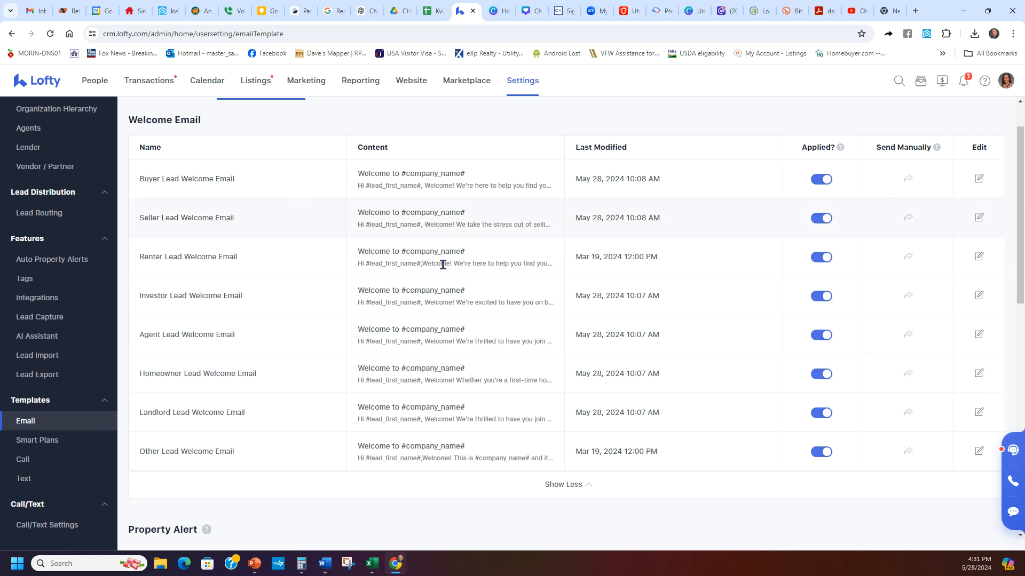
scroll(438, 316, "up", 1)
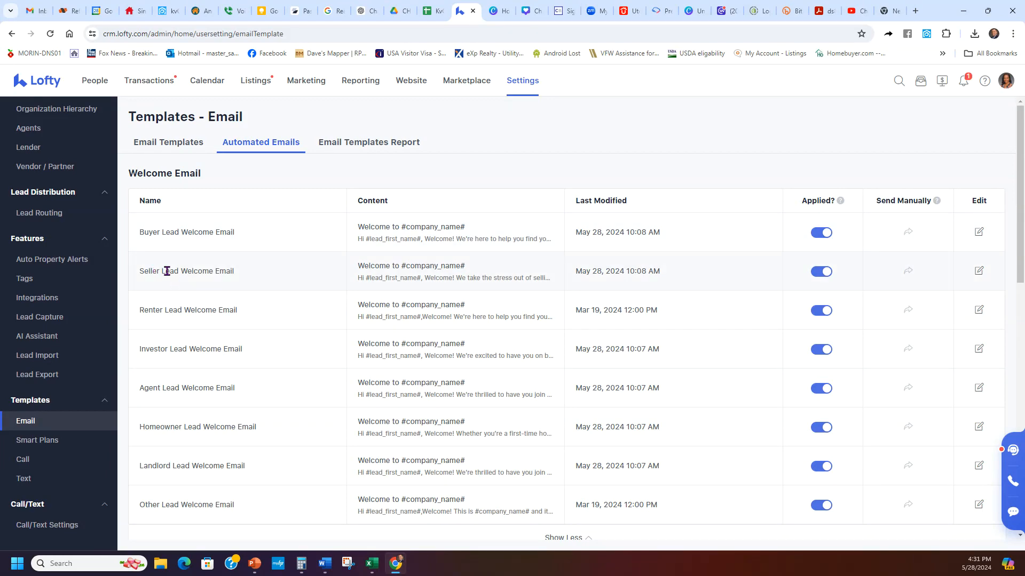
scroll(822, 290, "down", 1)
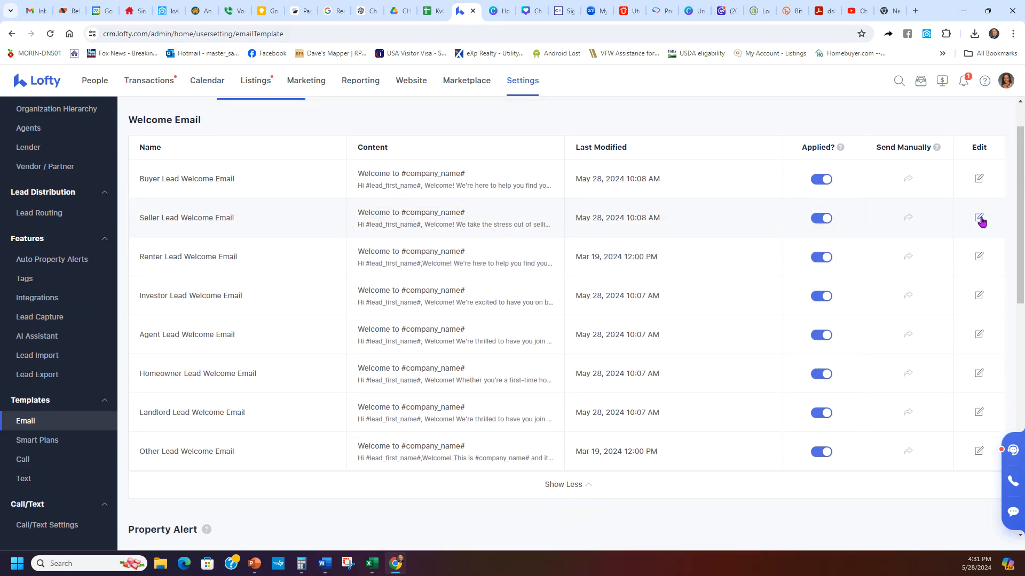
- Open the Seller Lead Welcome Email editor and cancel a YouTube video embed
left_click(978, 217)
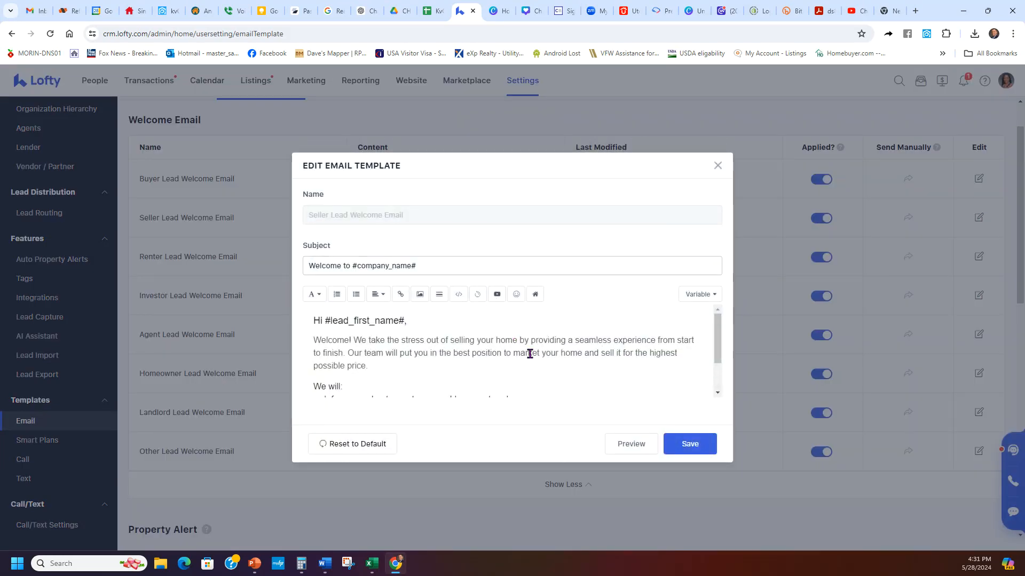
scroll(489, 325, "down", 1)
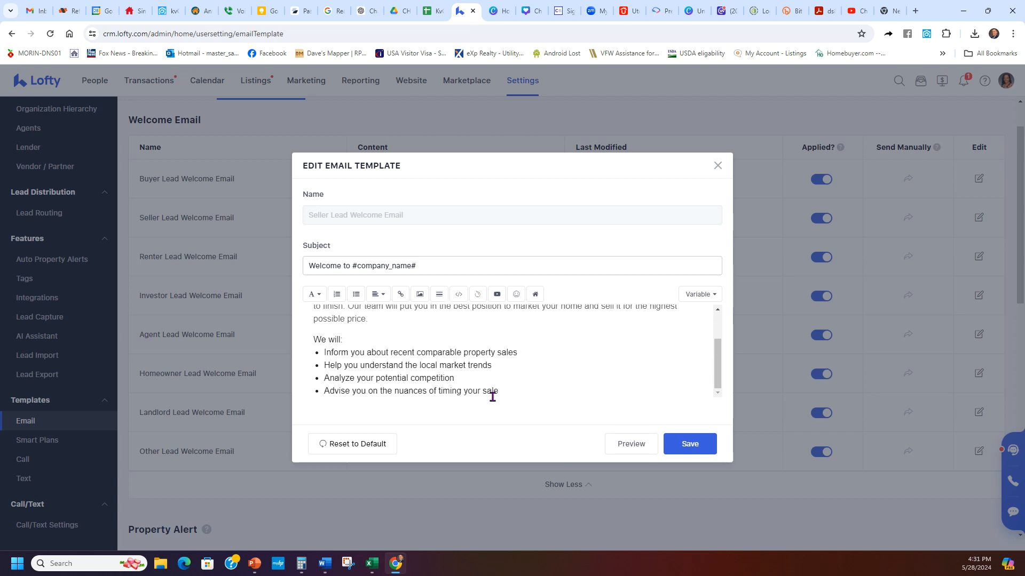
scroll(504, 394, "up", 1)
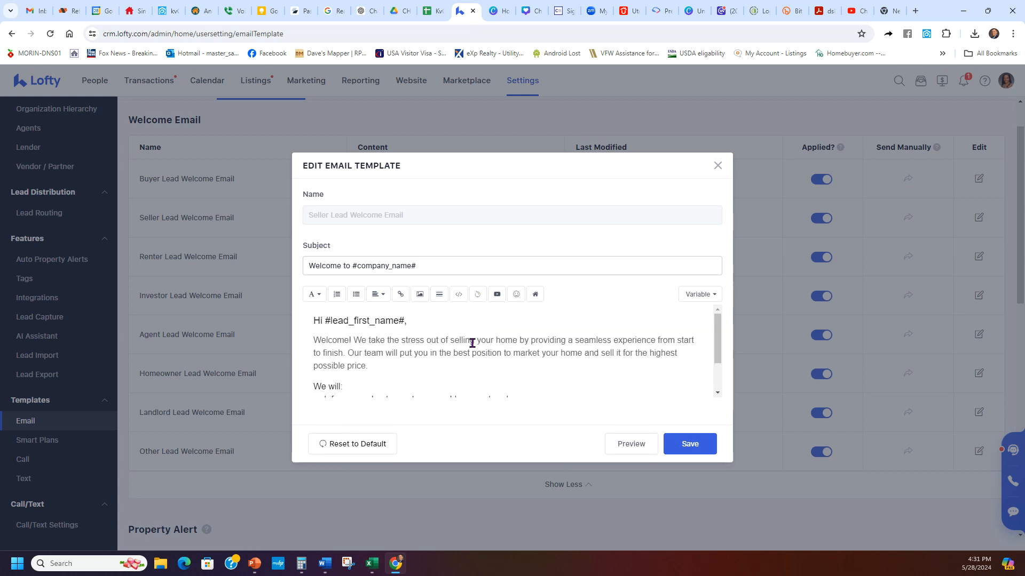
left_click(497, 295)
left_click(449, 305)
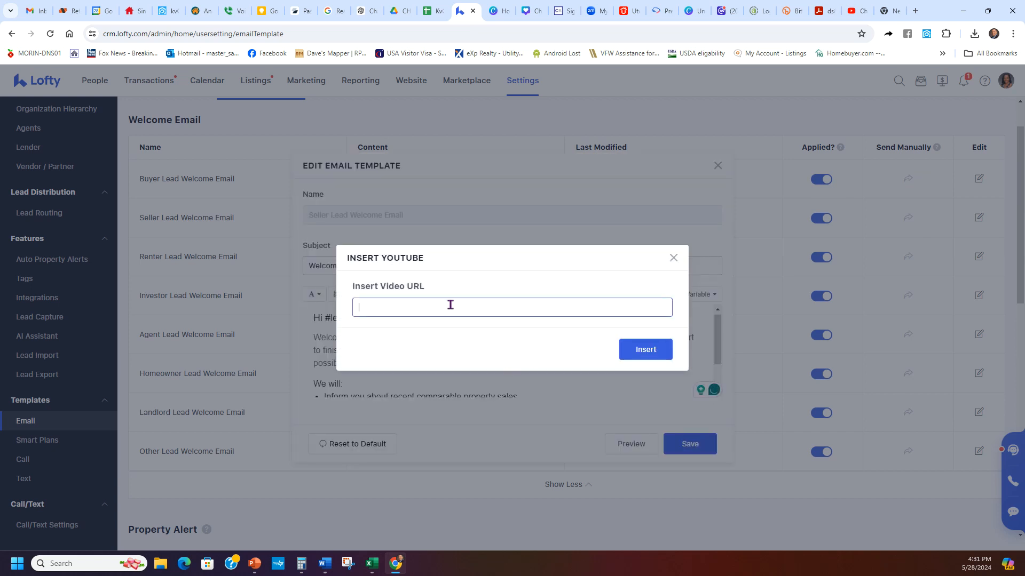
left_click(673, 259)
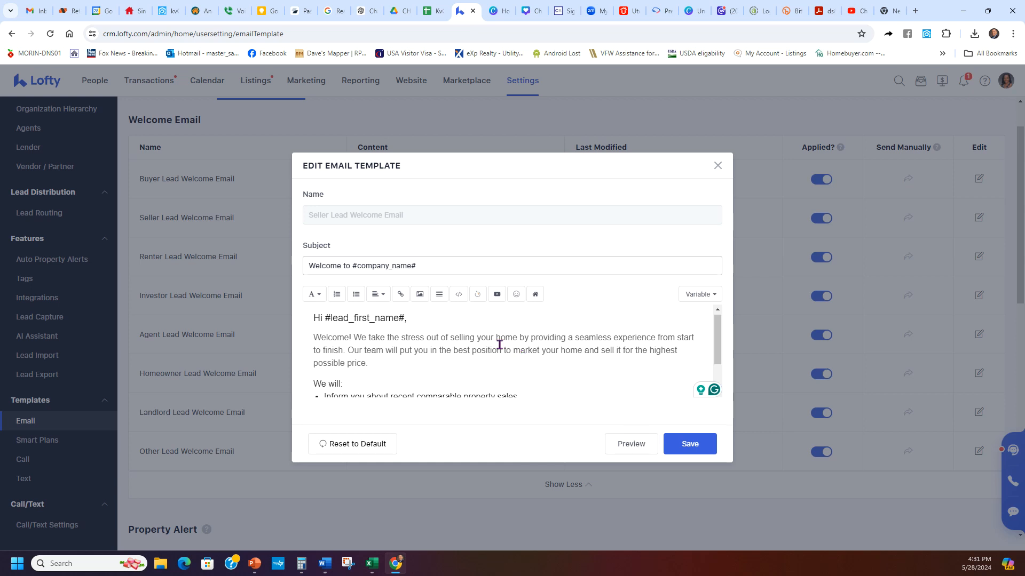
- Cancel adding a link, then select the greeting through the bullet points
left_click(401, 294)
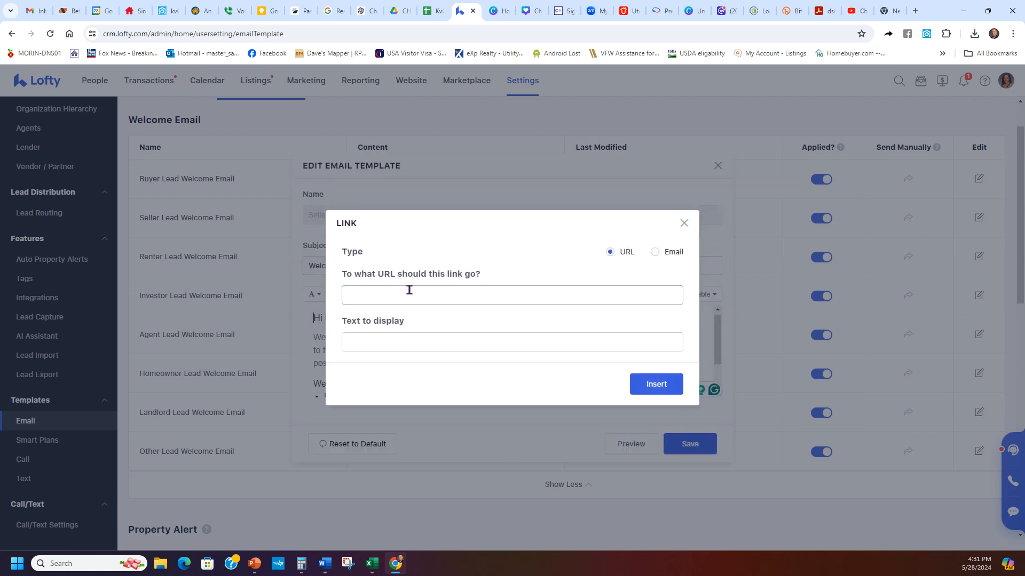
left_click(428, 293)
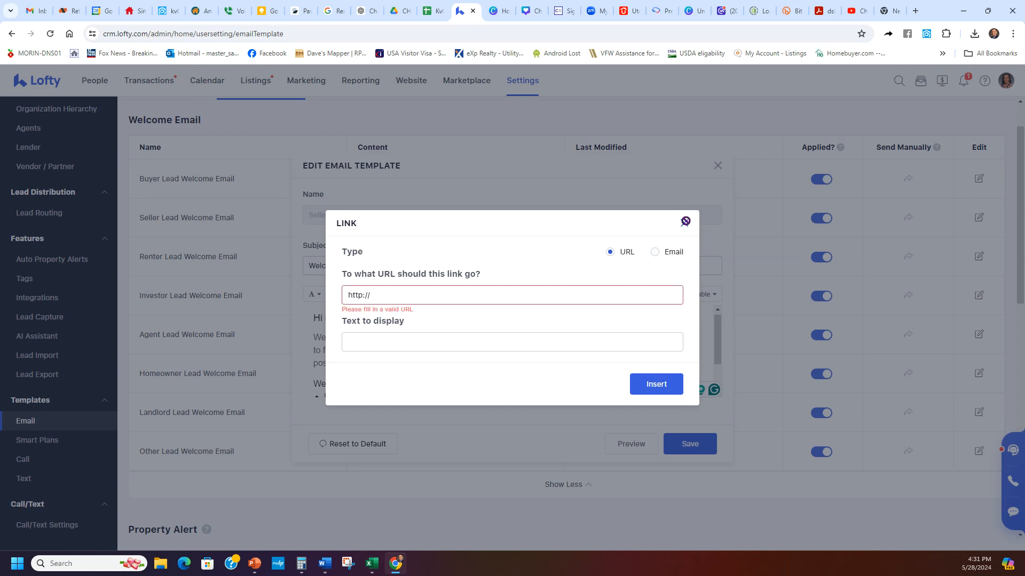
left_click(684, 223)
left_click_drag(313, 317, 519, 373)
scroll(520, 374, "down", 1)
left_click(531, 382)
scroll(531, 382, "up", 1)
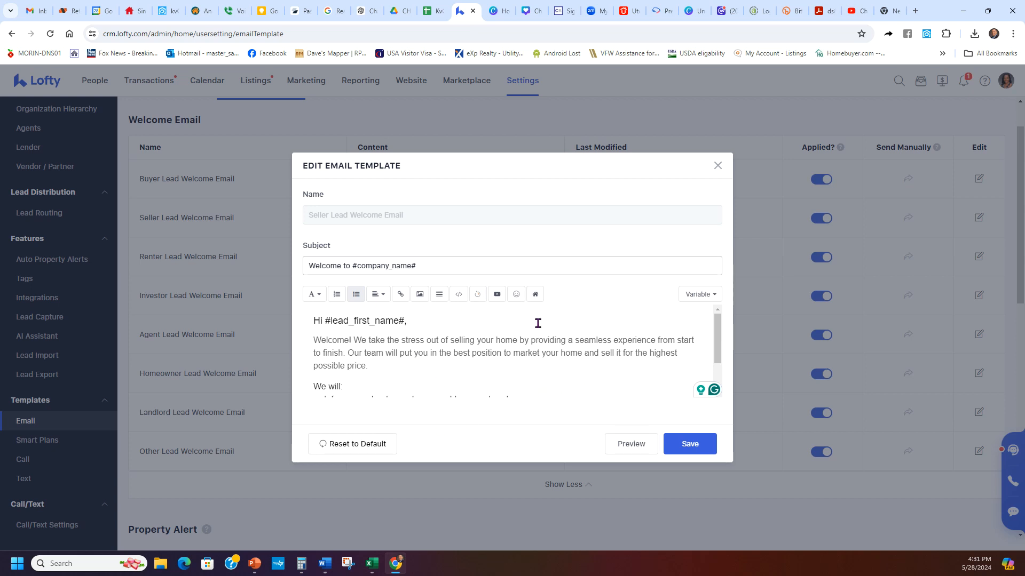
scroll(538, 323, "down", 3)
scroll(545, 358, "up", 3)
- Close the Edit Email Template dialog without saving the seller welcome email
left_click(718, 165)
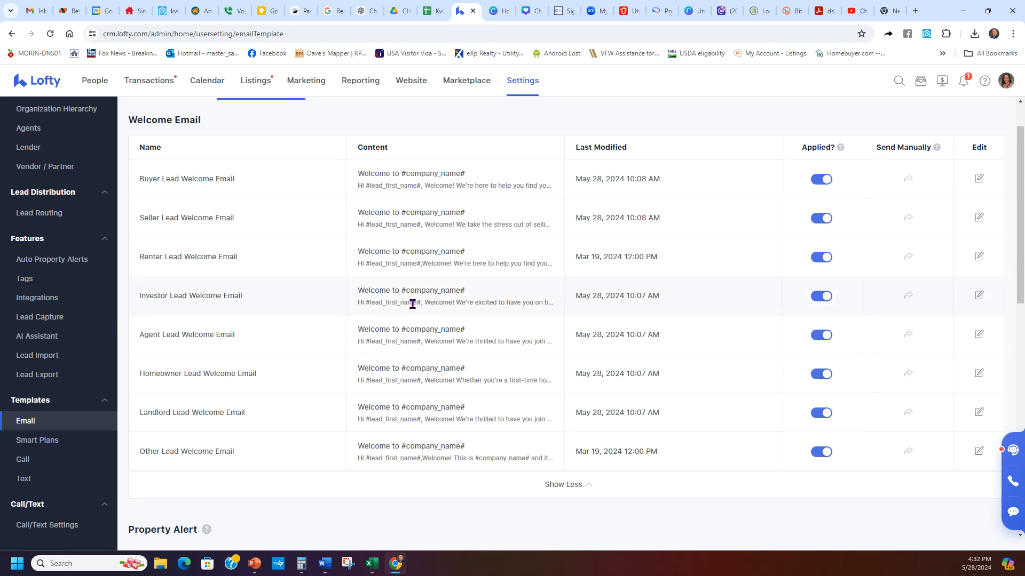
scroll(480, 275, "down", 6)
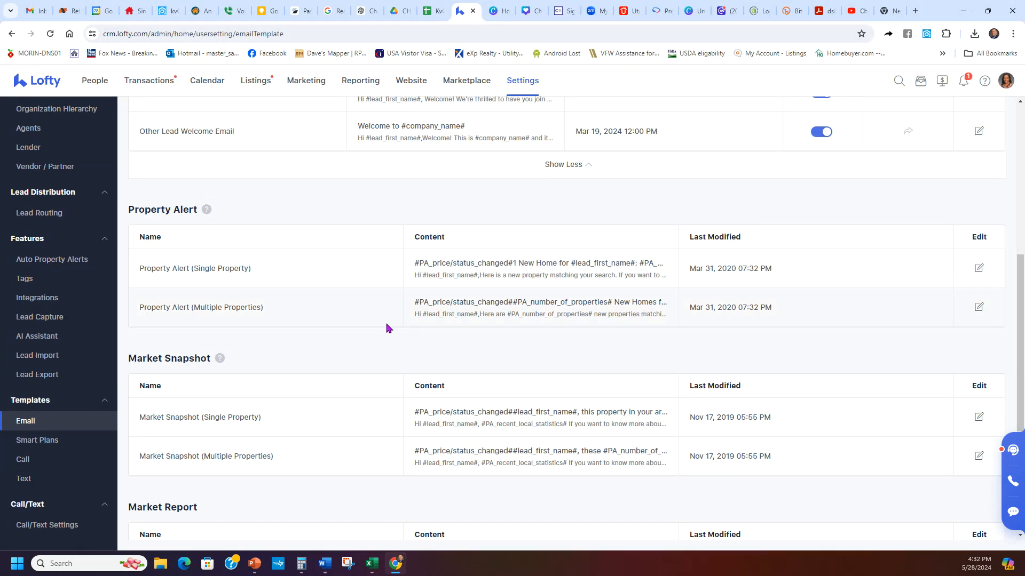
scroll(386, 327, "down", 3)
scroll(367, 356, "up", 15)
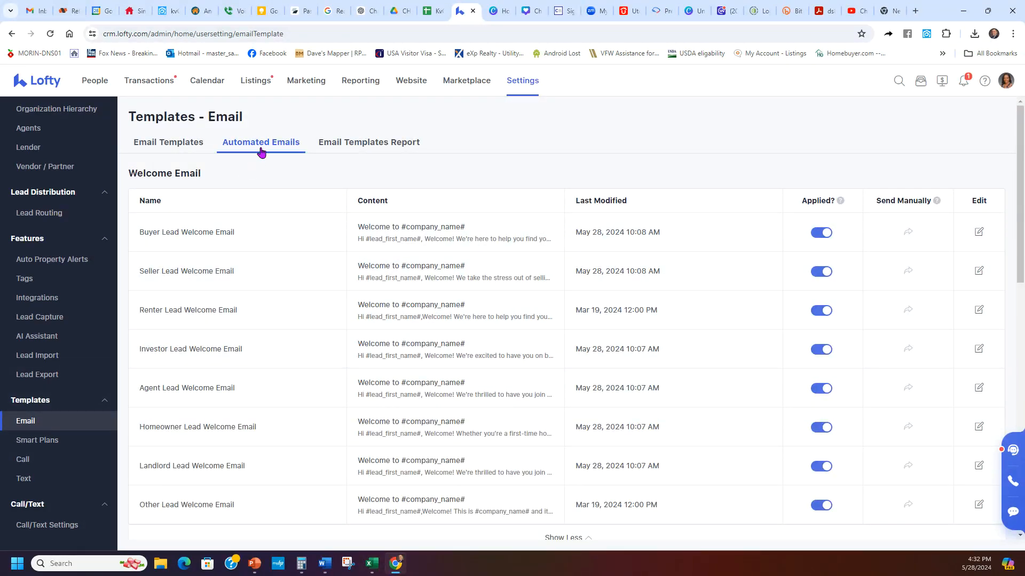
- Return to Automated Emails and show all eight welcome emails again
left_click(30, 482)
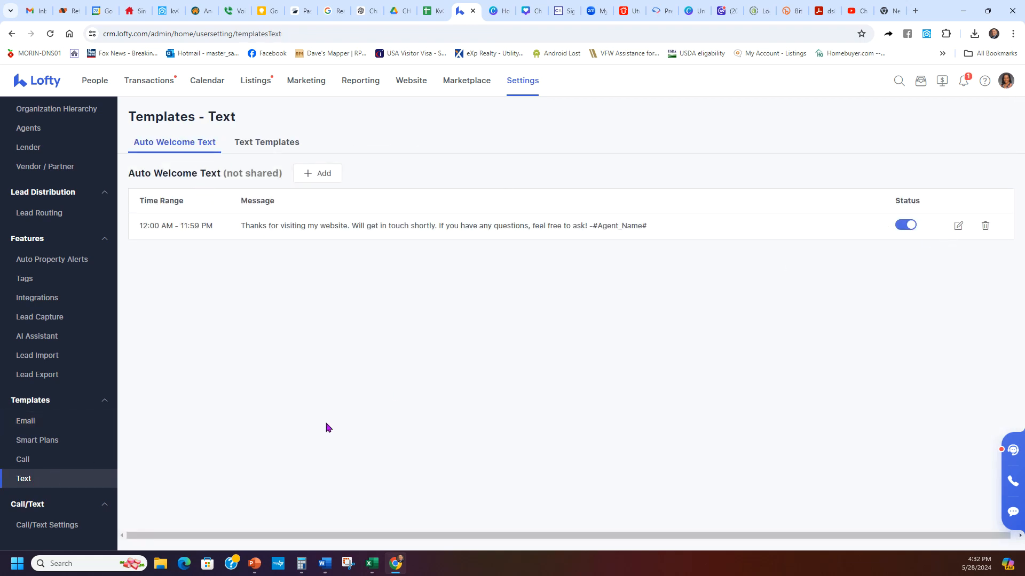
left_click(53, 424)
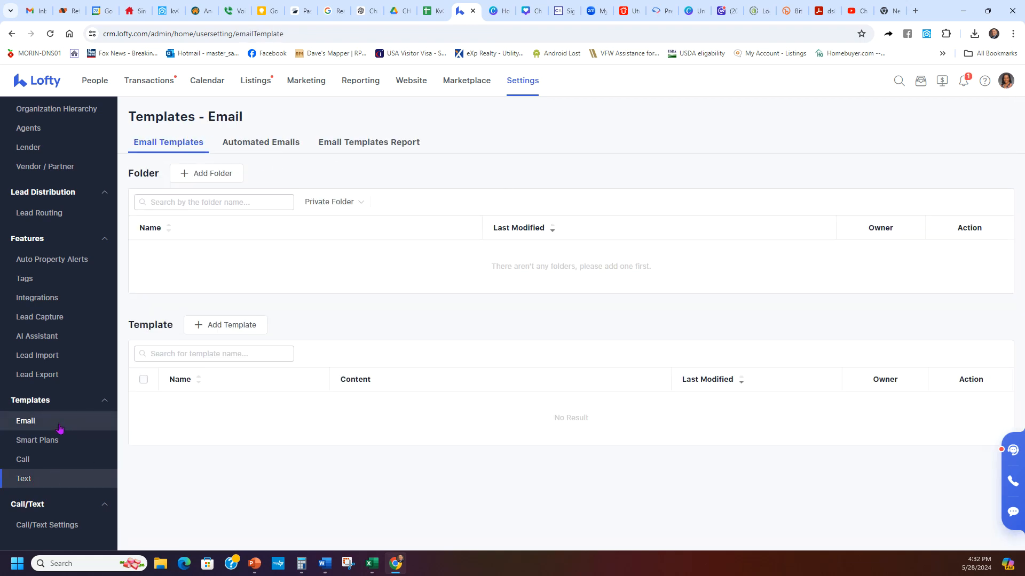
left_click(278, 145)
left_click(572, 305)
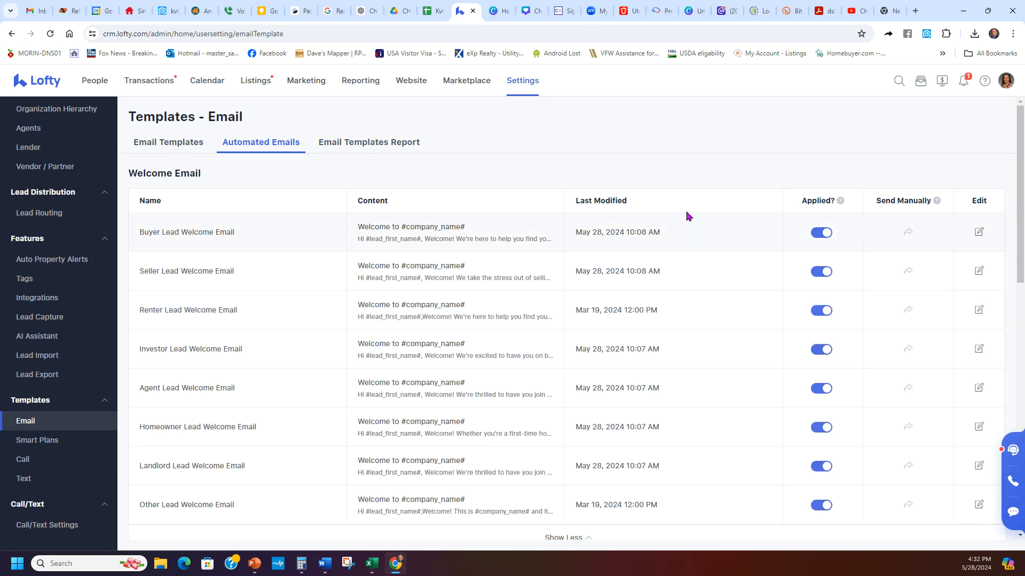
- Open Auto Property Alerts and keep the Property Alert frequency on Weekly
left_click(61, 261)
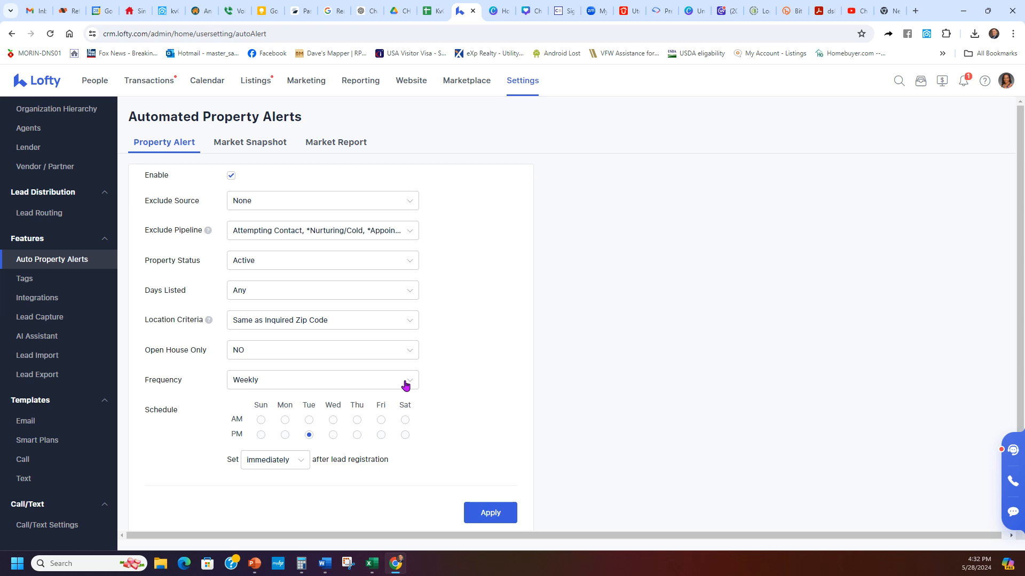
left_click(322, 386)
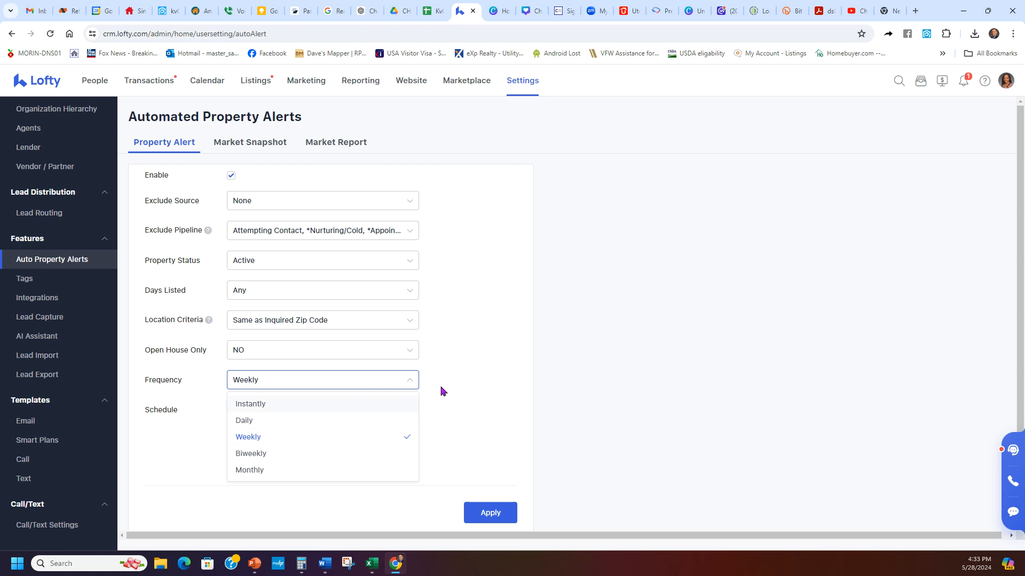
left_click(468, 383)
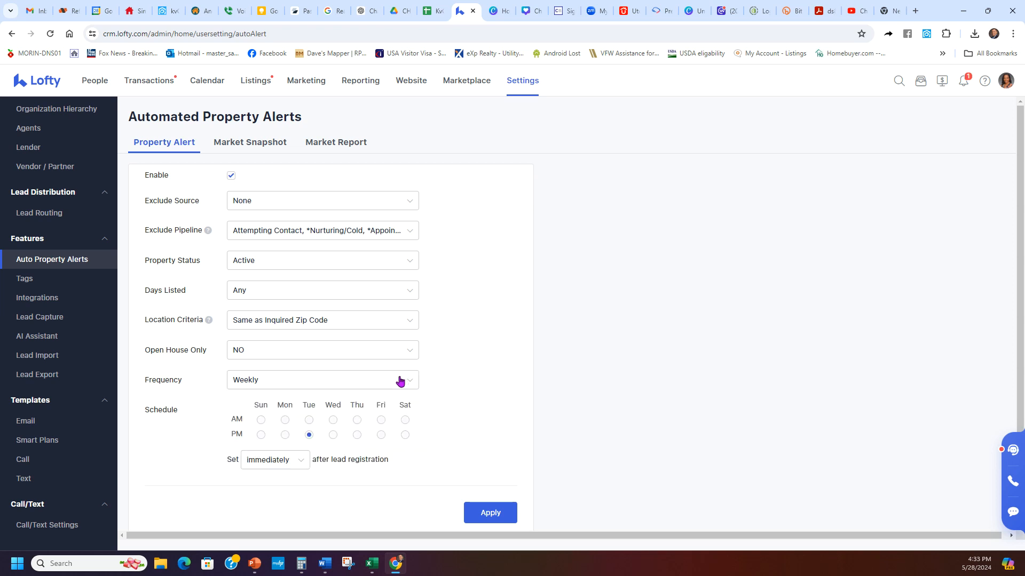
left_click_drag(304, 404, 367, 409)
left_click(331, 405)
- Review the Market Snapshot form, then view Market Report settings with monthly frequency
left_click(247, 142)
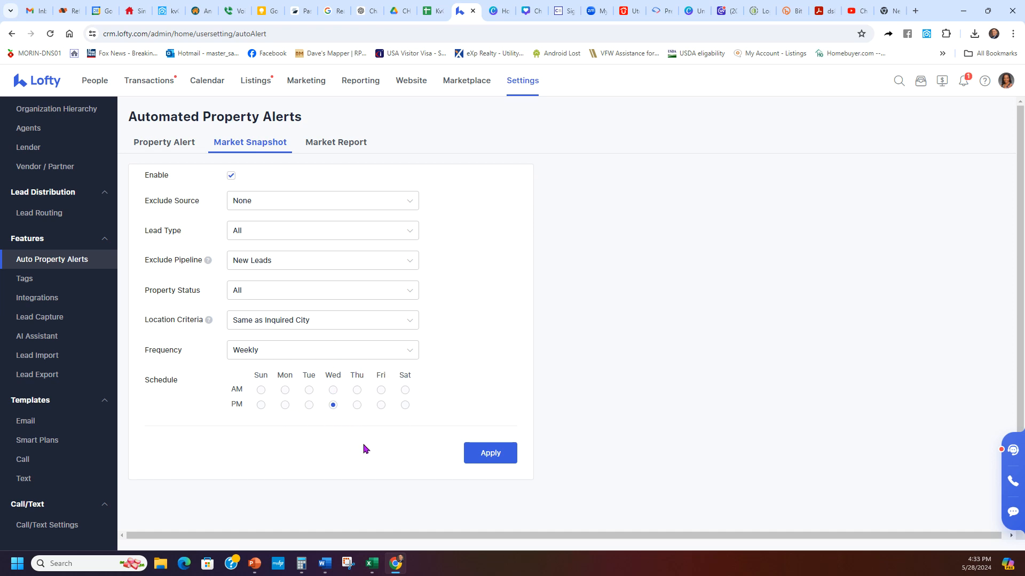
left_click_drag(342, 375, 325, 377)
left_click(335, 375)
left_click(340, 144)
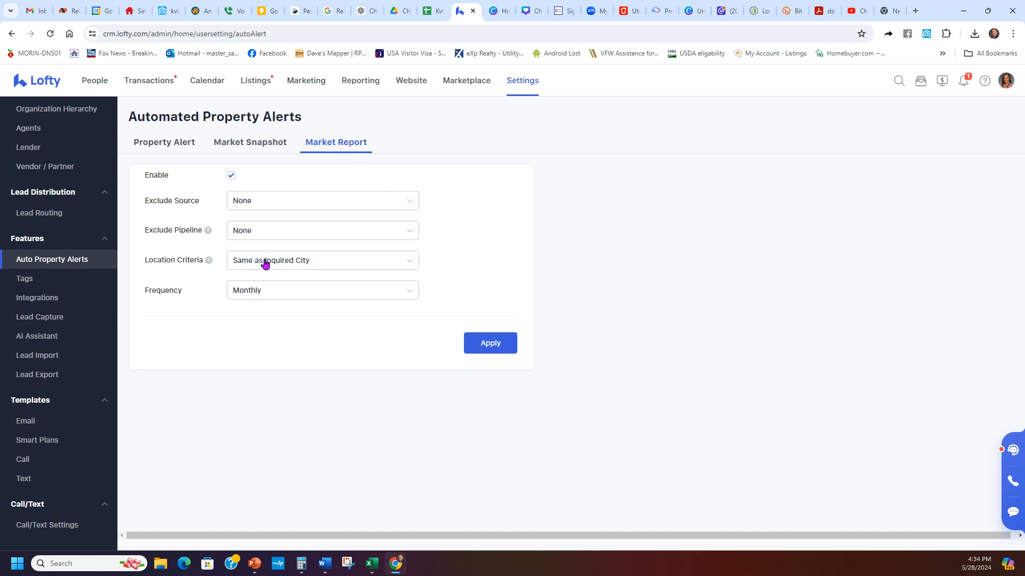
- Inspect Market Snapshot's excluded pipeline stages and keep all lead types included
left_click(252, 143)
left_click(339, 142)
left_click(258, 142)
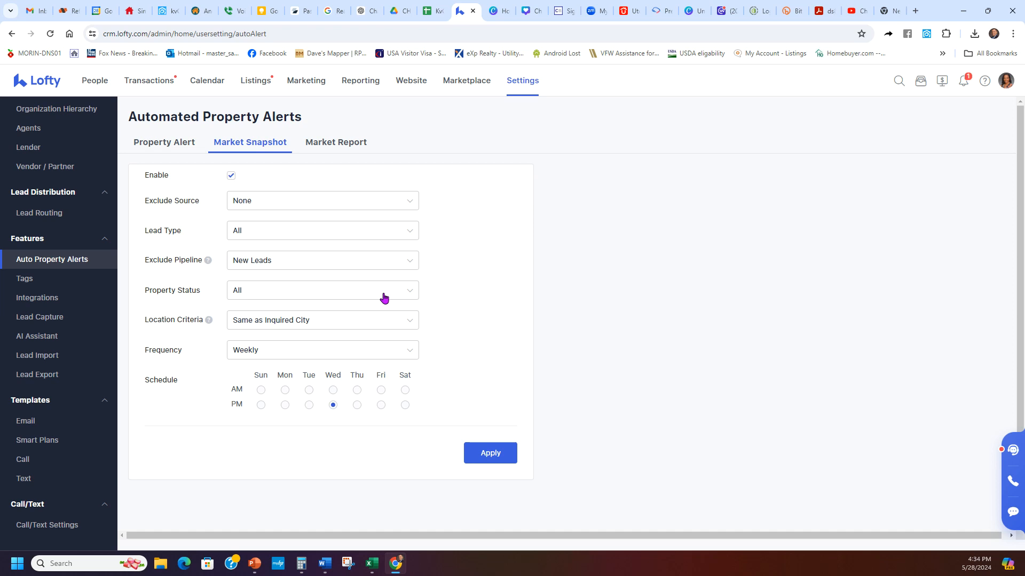
left_click(363, 263)
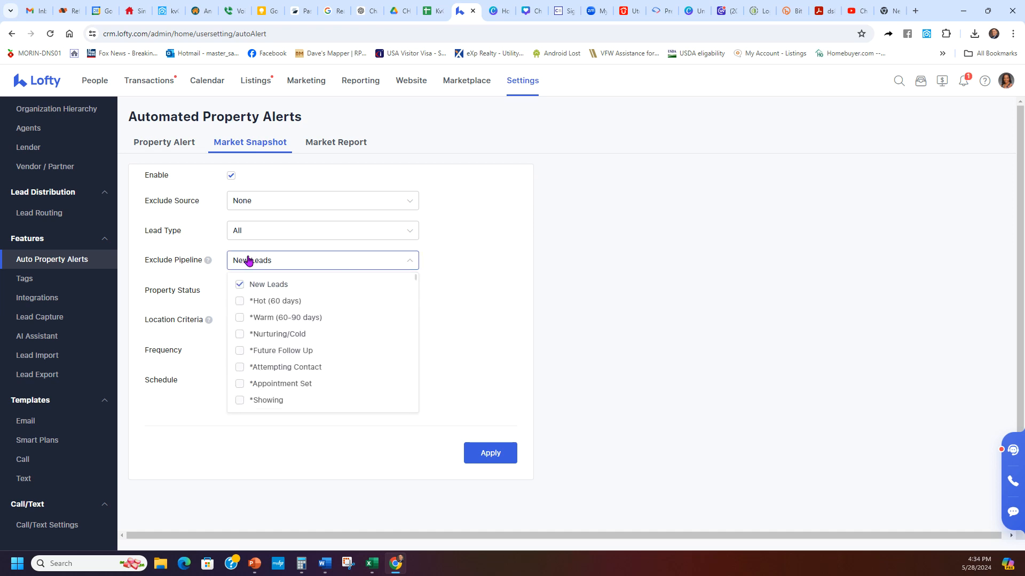
left_click(429, 261)
left_click(289, 265)
left_click(457, 261)
left_click(393, 231)
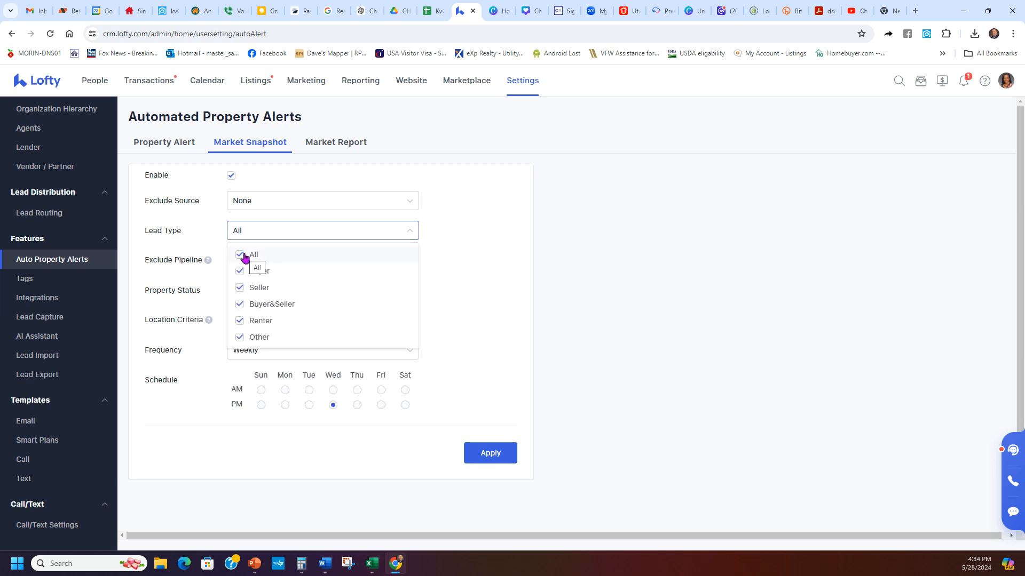
left_click(459, 263)
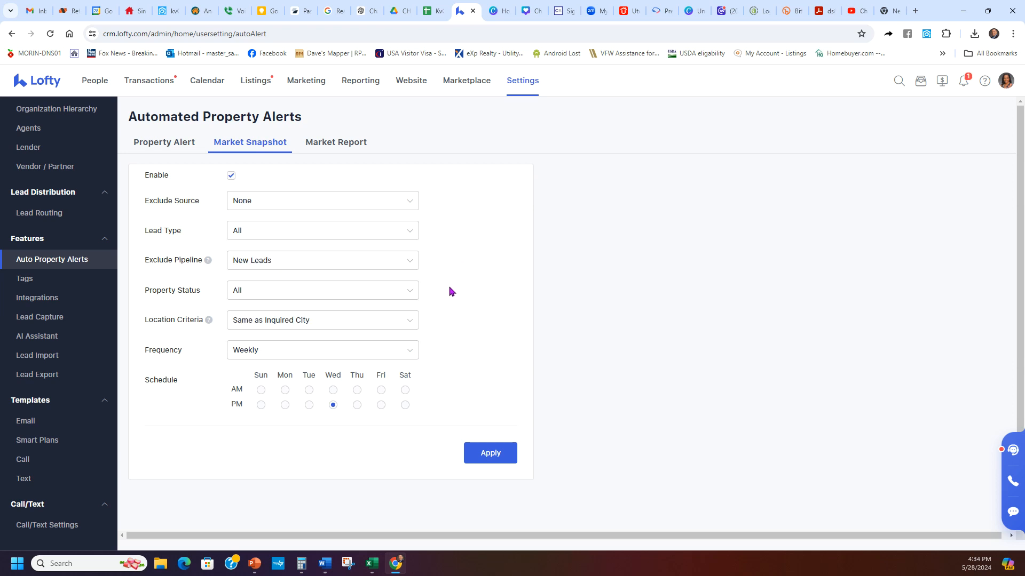
- Clear the New Leads pipeline exclusion so it reads None, apply, and return to Property Alert
left_click(401, 266)
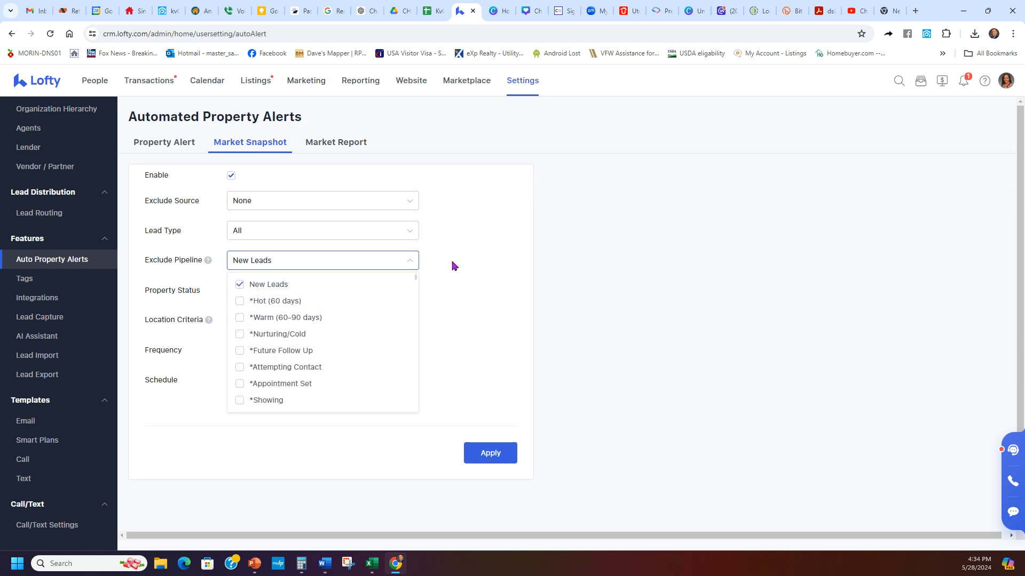
left_click(272, 284)
left_click(469, 256)
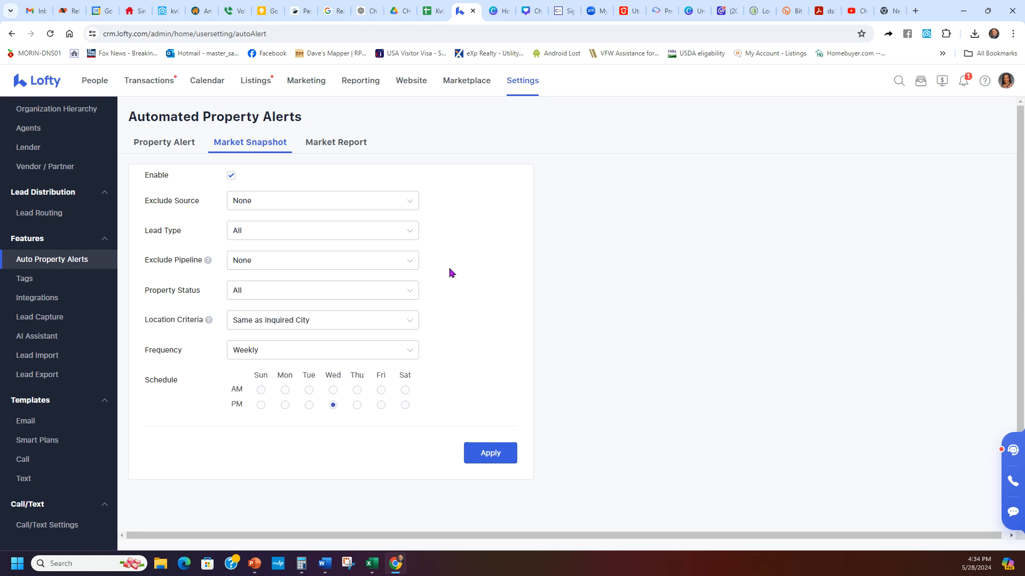
left_click(497, 450)
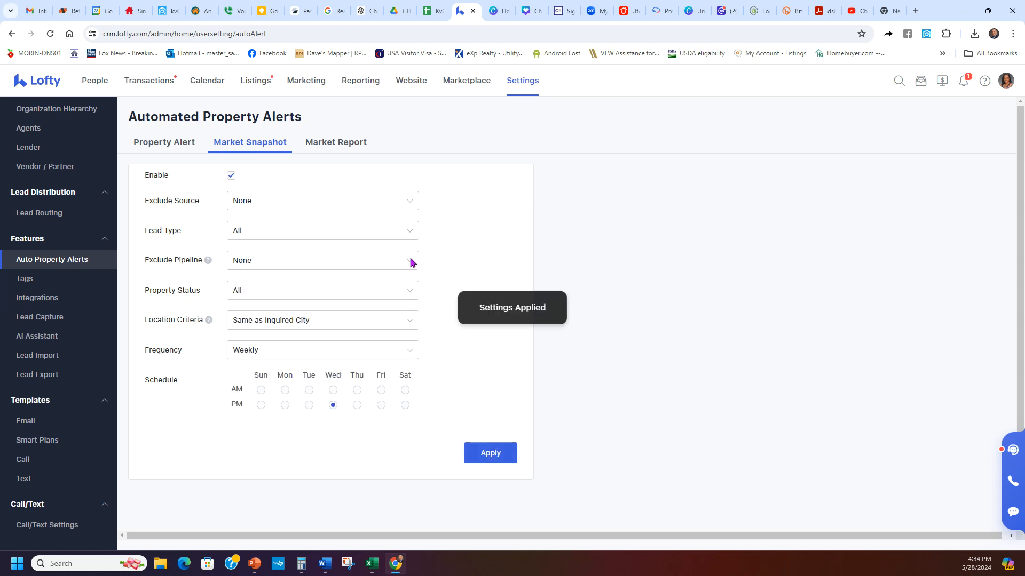
left_click(162, 142)
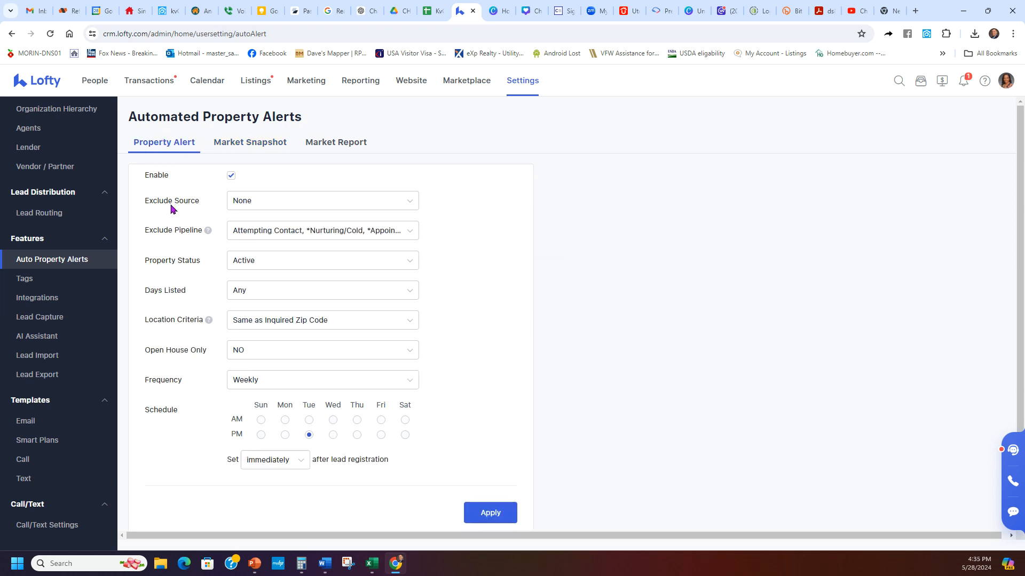
left_click(402, 201)
left_click(478, 219)
left_click(399, 232)
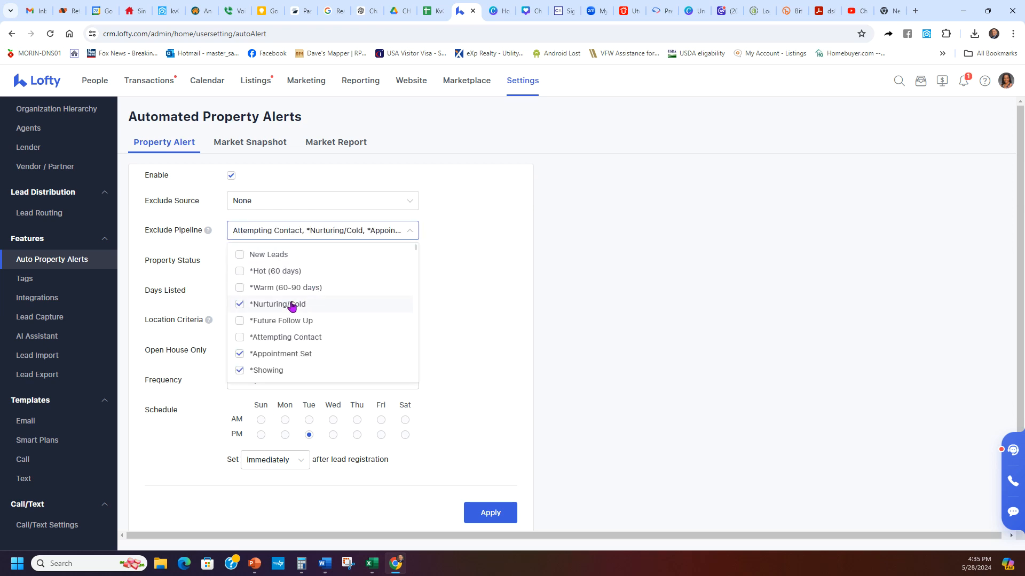
scroll(326, 349, "down", 1)
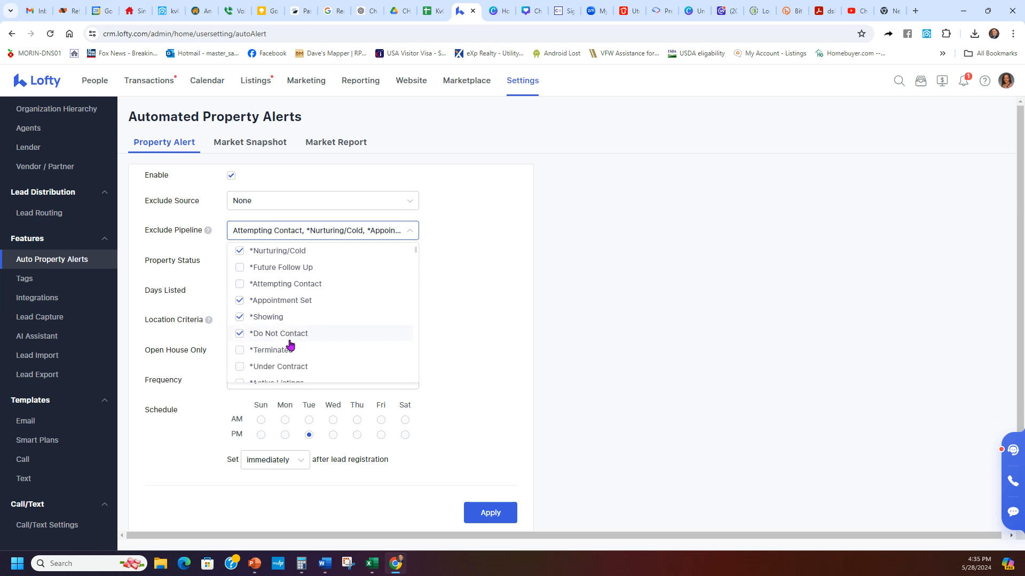
scroll(320, 298, "down", 2)
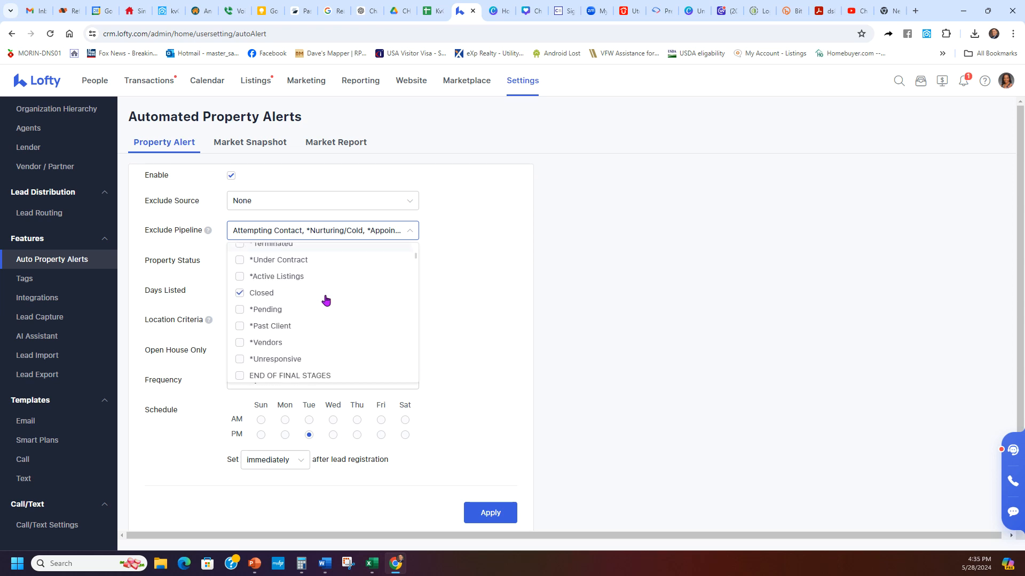
scroll(350, 288, "down", 5)
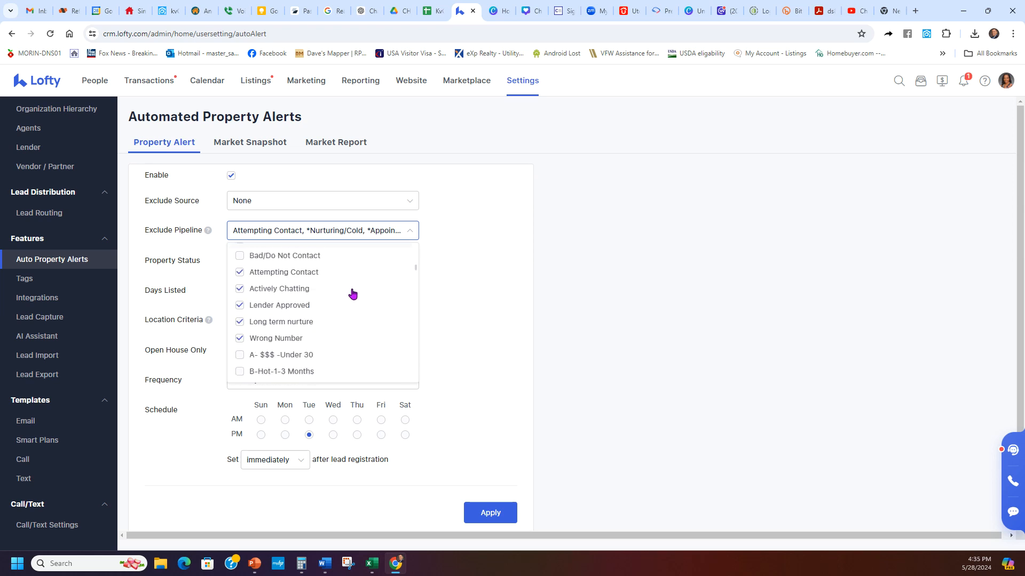
scroll(299, 312, "up", 1)
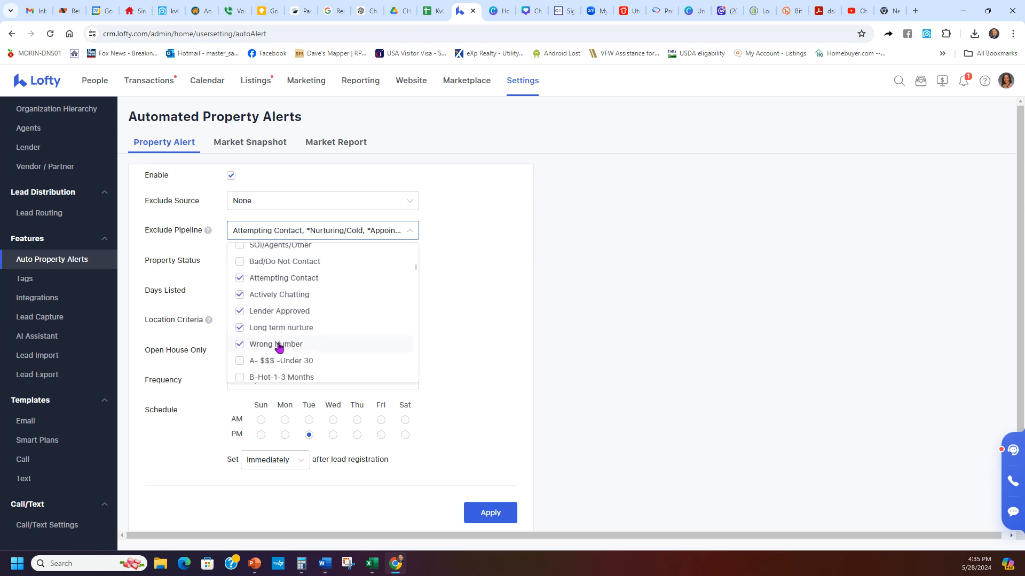
left_click(470, 314)
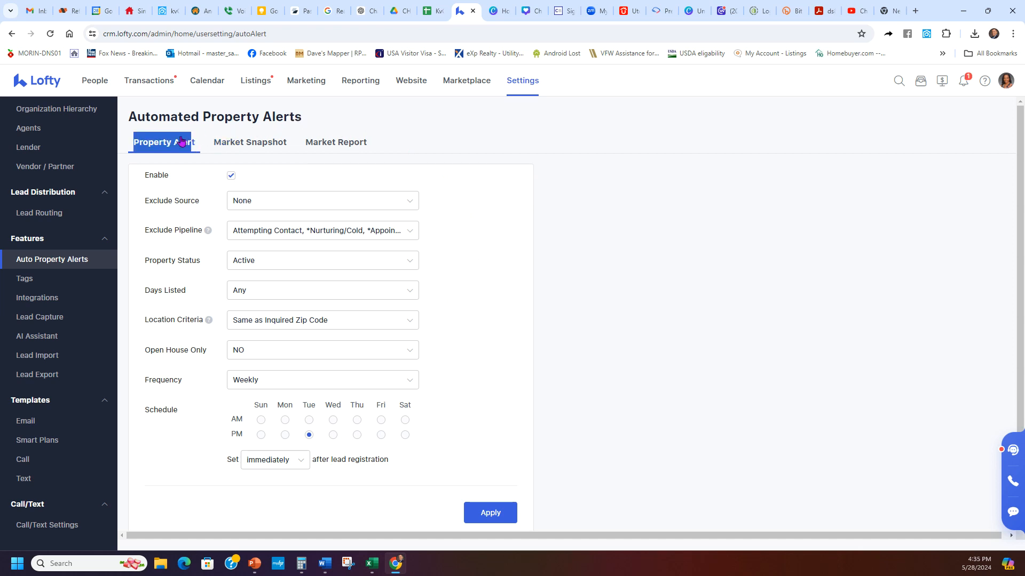
- Check each alert tab and keep the Market Report frequency on Monthly
triple_click(120, 125)
left_click(121, 126)
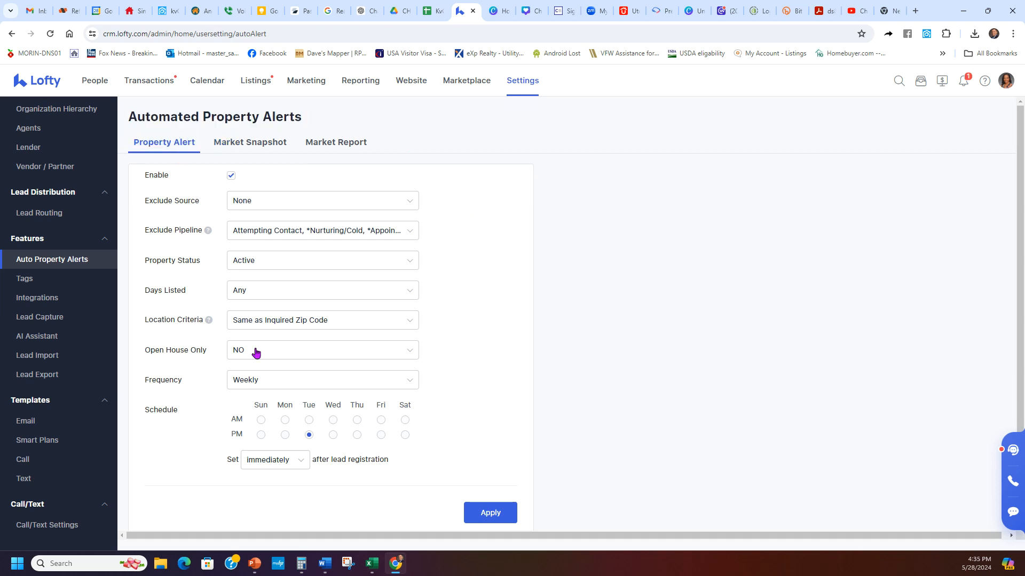
left_click(231, 140)
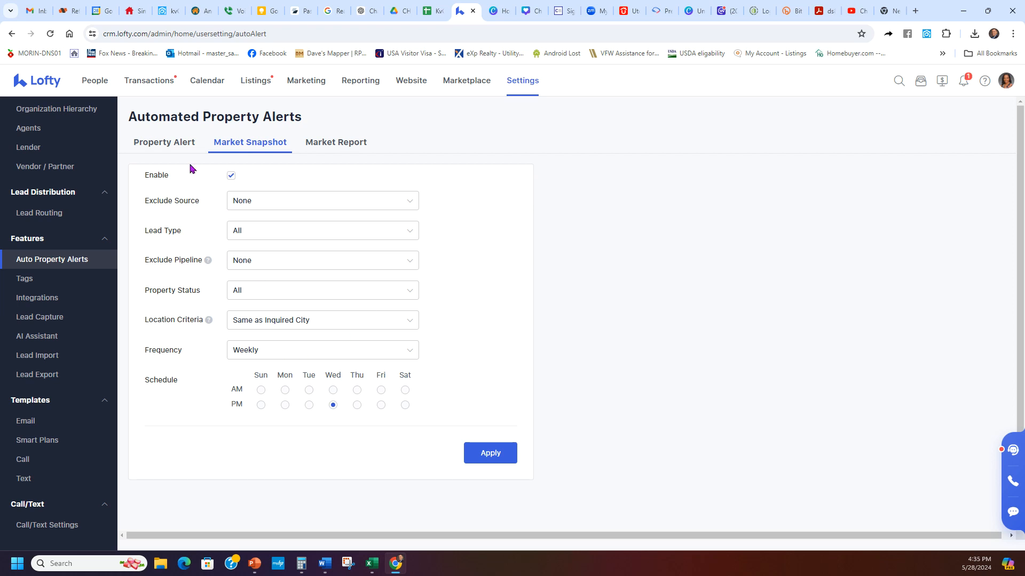
left_click(168, 143)
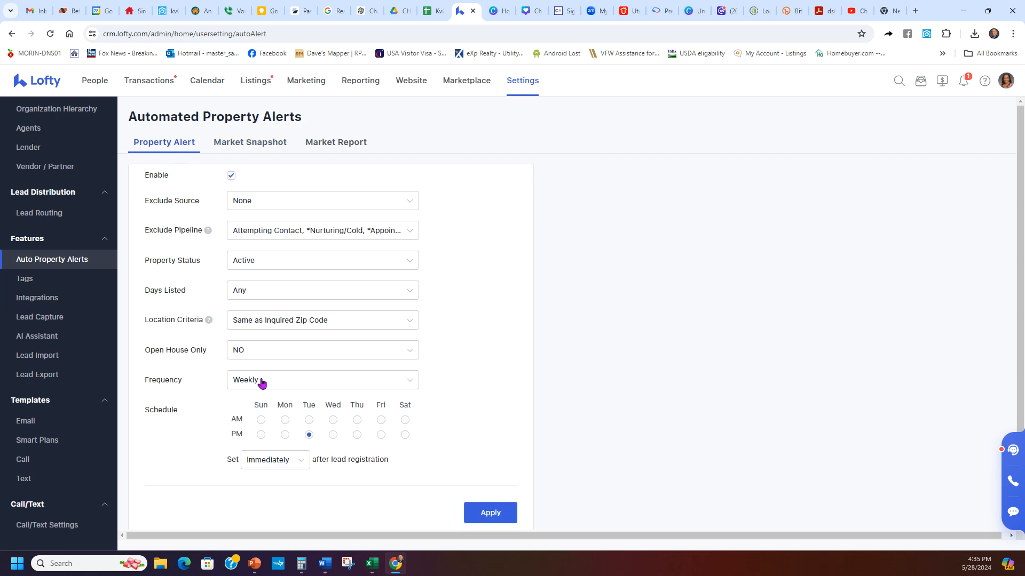
left_click(270, 140)
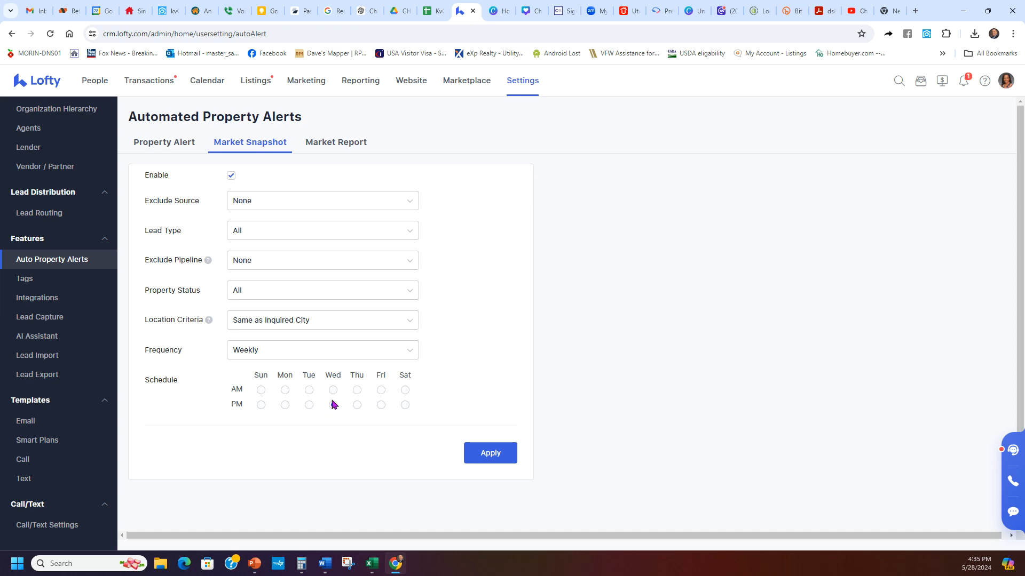
left_click(336, 148)
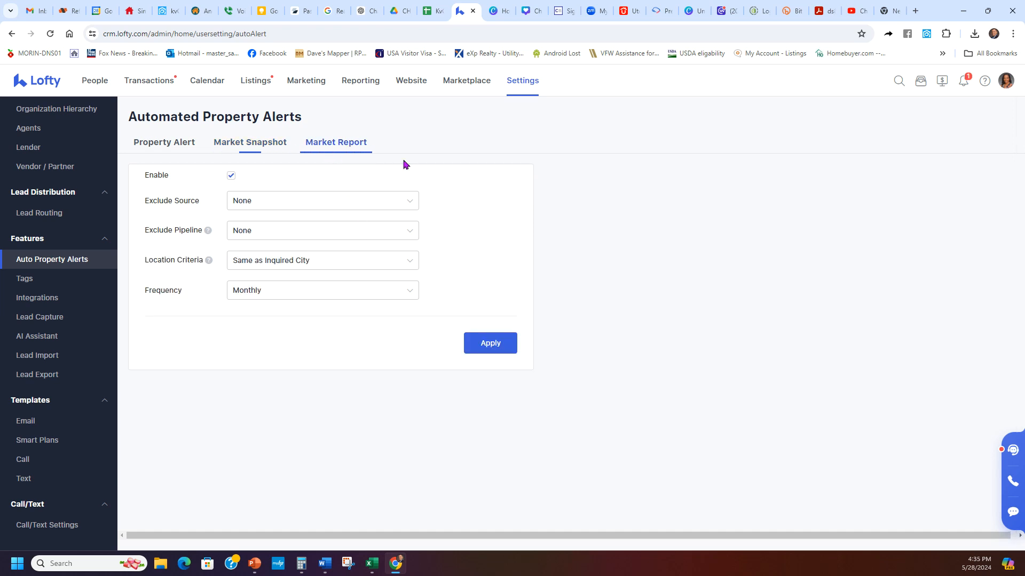
left_click(303, 291)
left_click(284, 316)
- Apply the unchanged Property Alert settings, then review Market Snapshot and Market Report
left_click(163, 143)
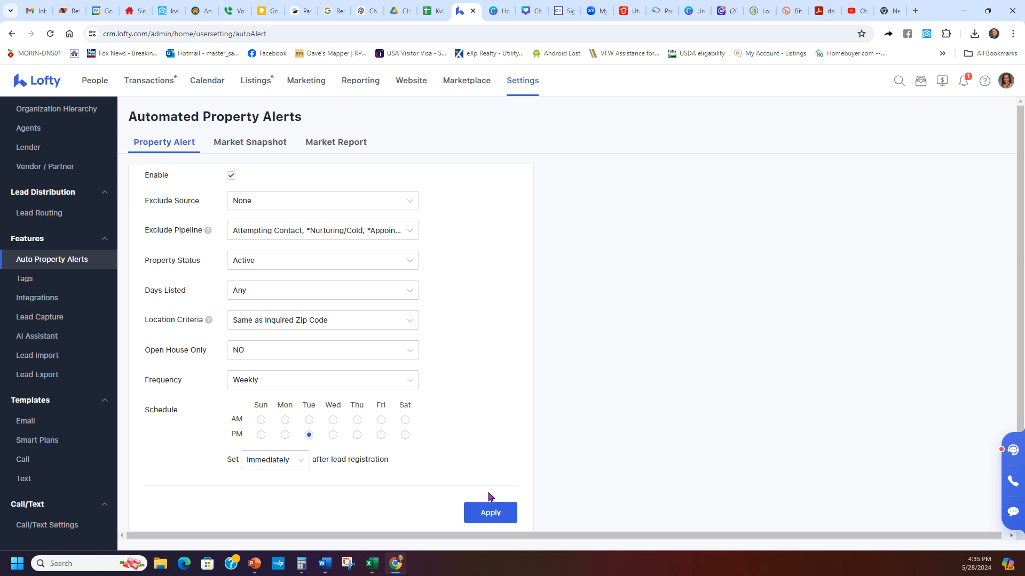
left_click(491, 511)
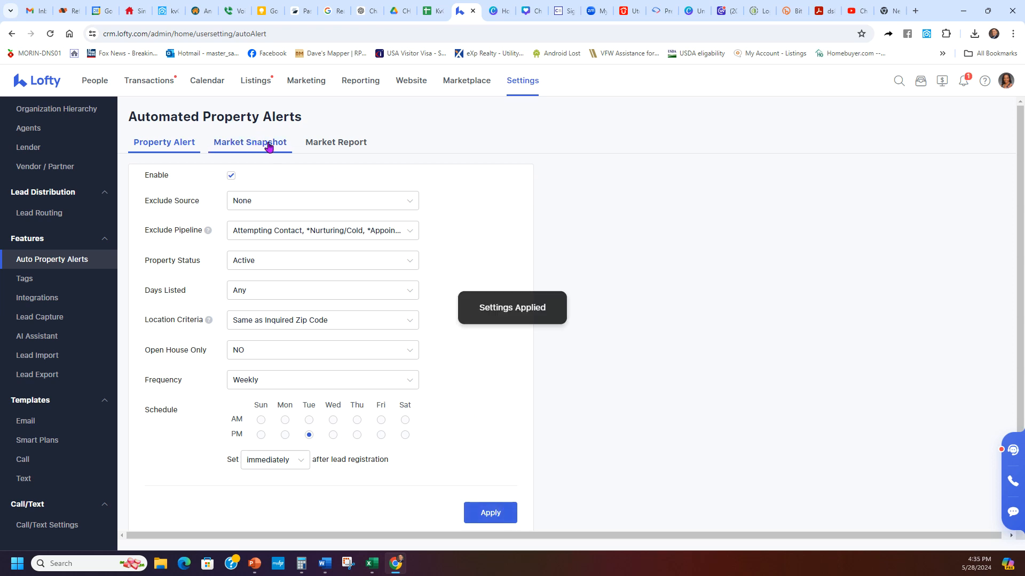
left_click(265, 142)
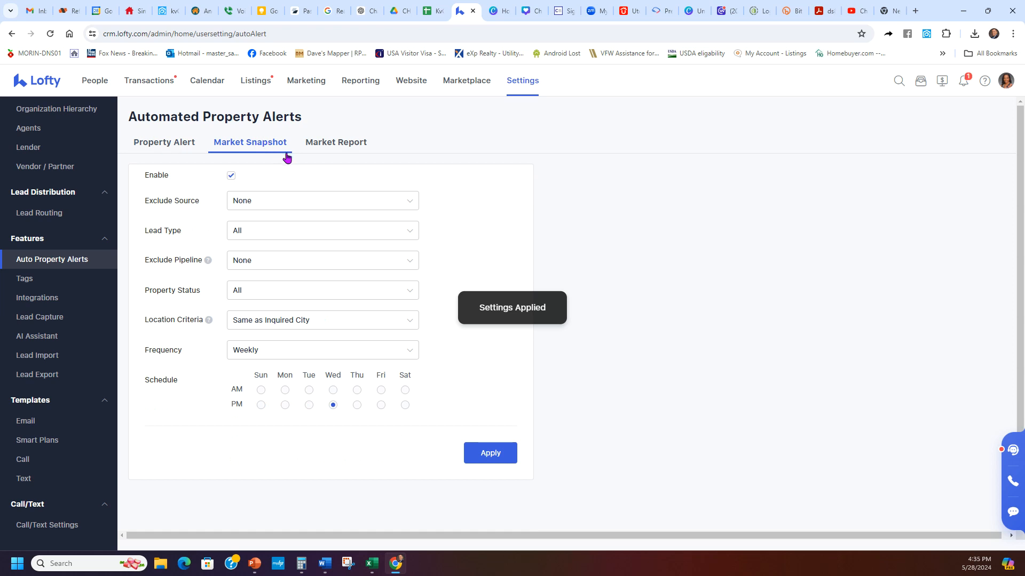
left_click(336, 143)
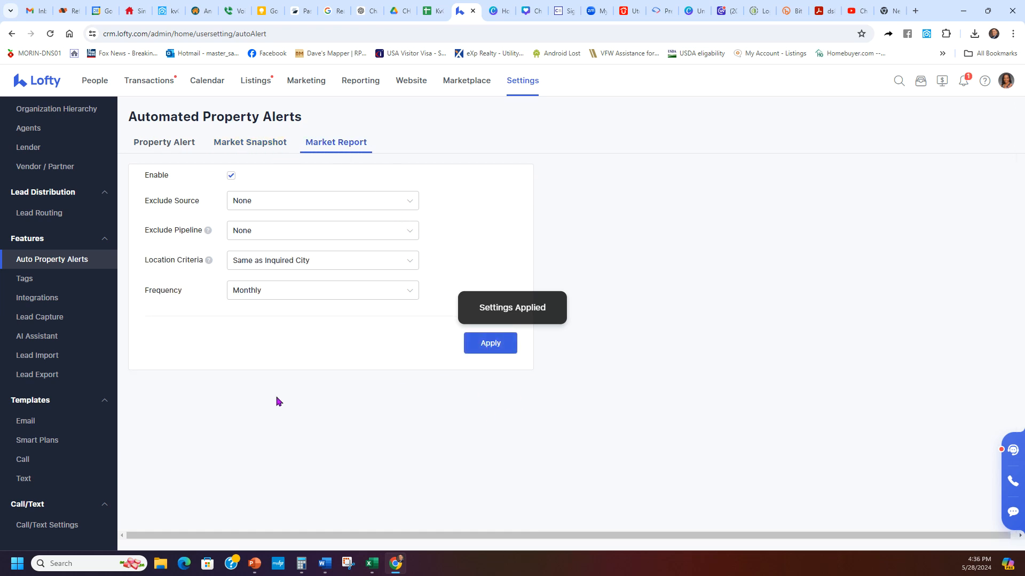